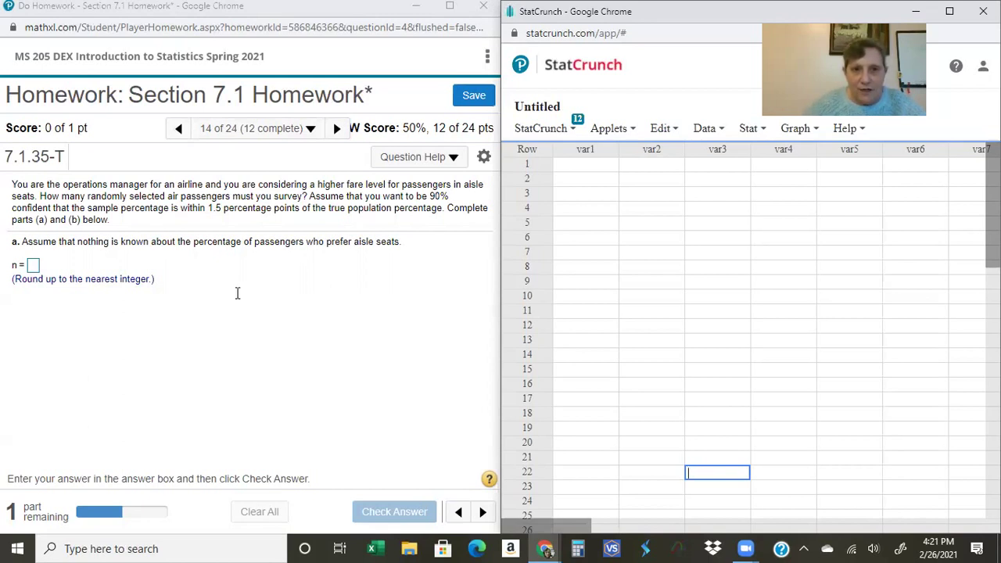
Handwrite the red annotation "Margin of Error" beneath the underlined 1.5 in the airline survey problem.
mouse_move(223, 224)
left_mouse_down()
mouse_move(244, 231)
mouse_move(270, 220)
left_mouse_up()
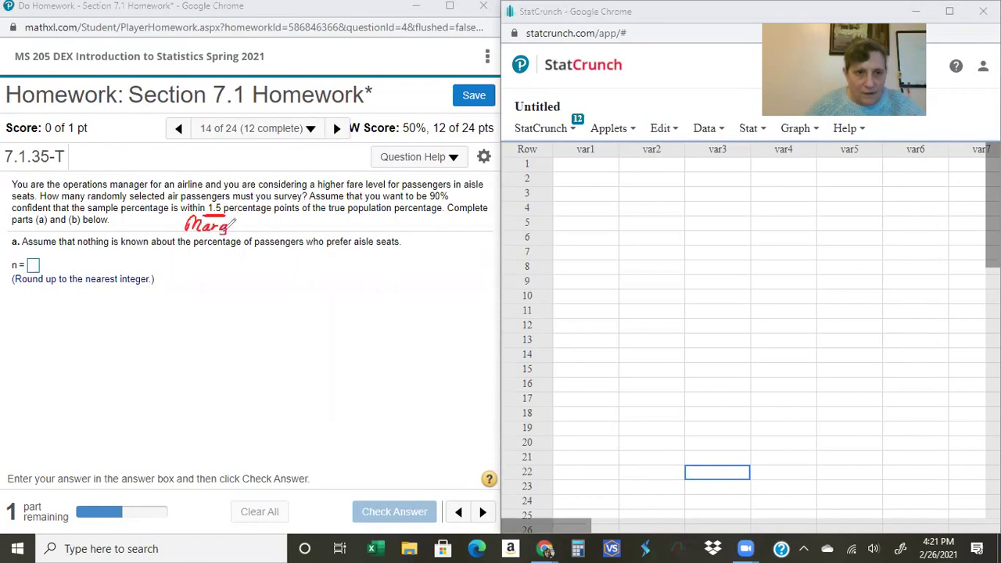
left_click(235, 219)
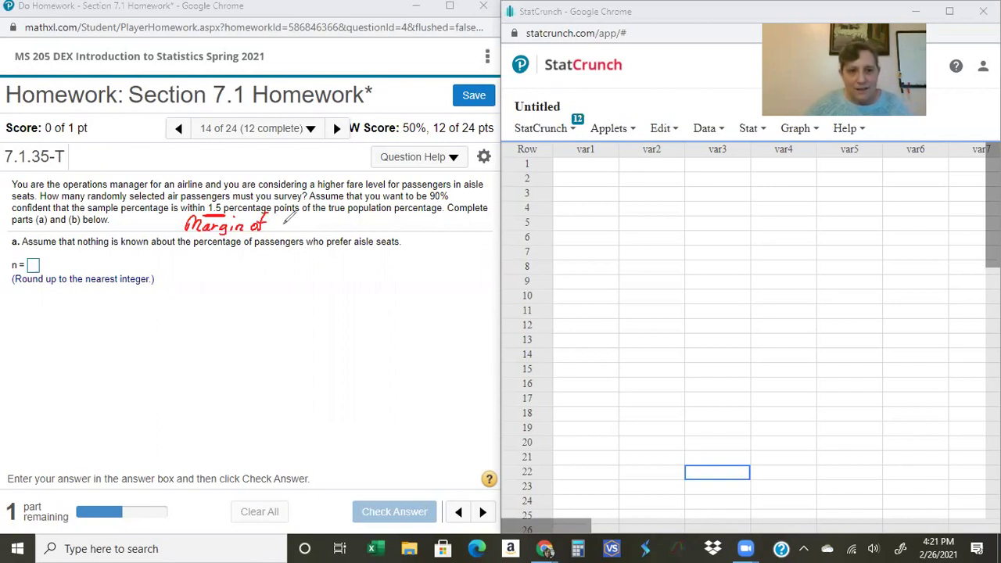
left_click_drag(287, 217, 333, 221)
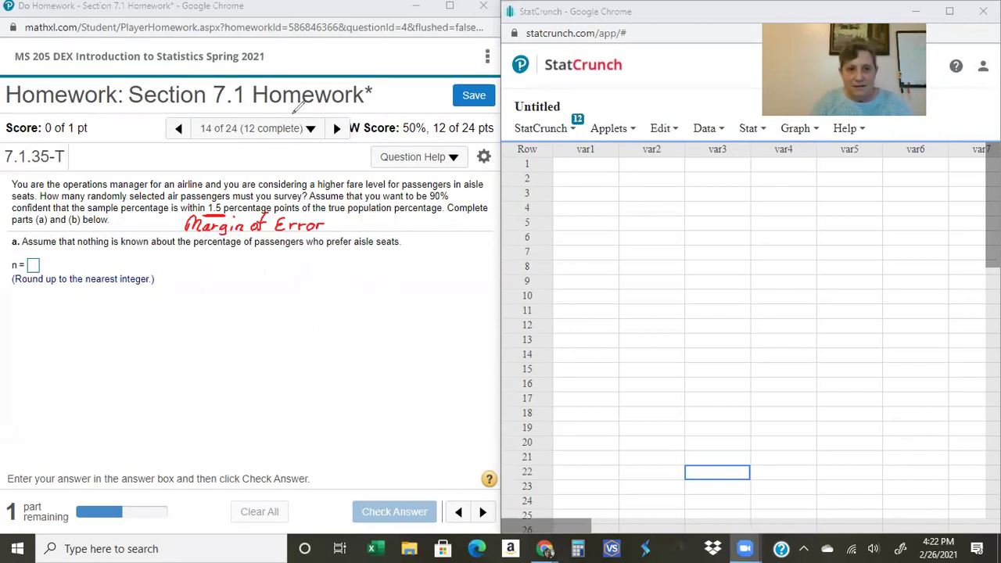
Open StatCrunch's Width/Sample Size calculator for a one-sample proportion.
left_click(607, 141)
left_click(749, 130)
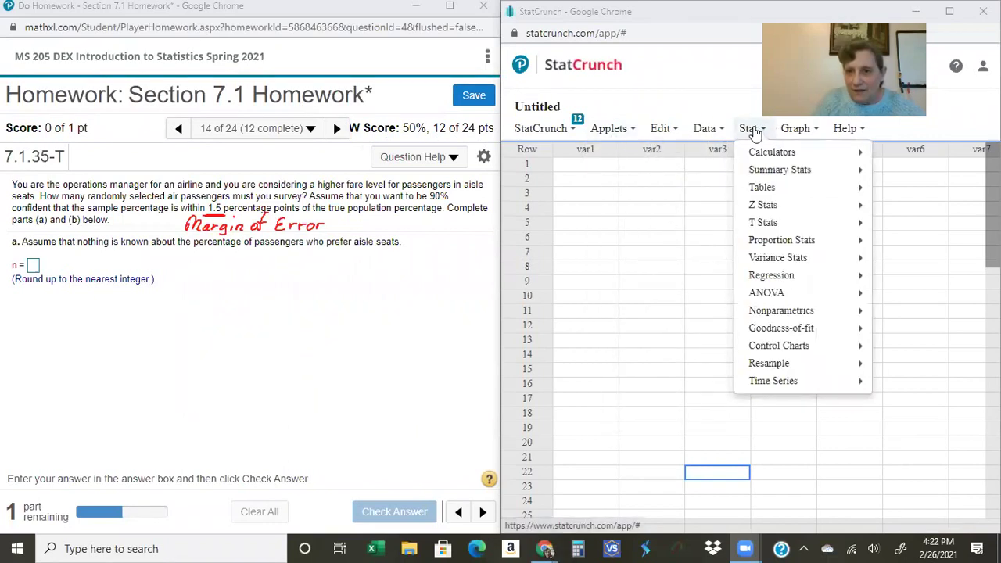
mouse_move(761, 247)
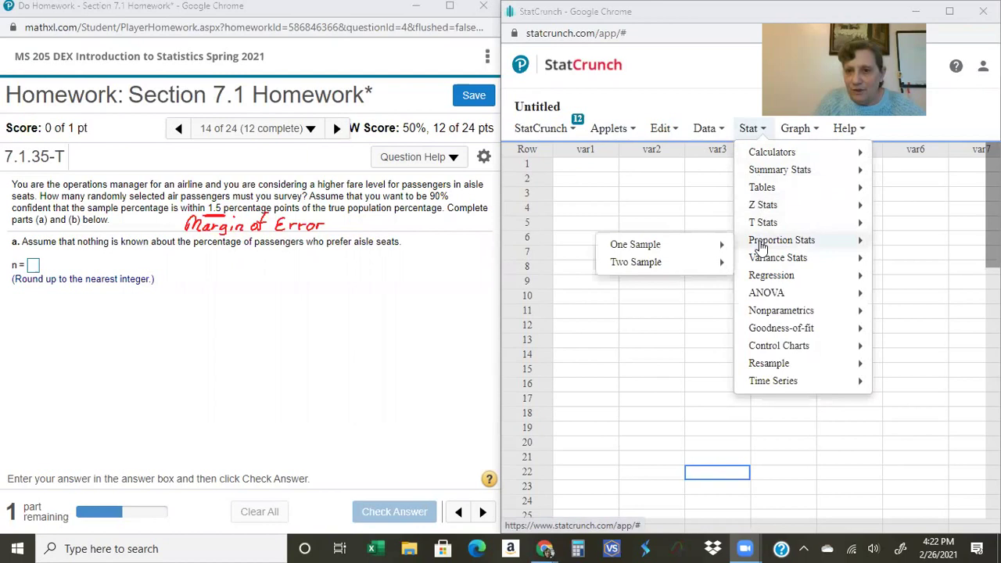
mouse_move(706, 247)
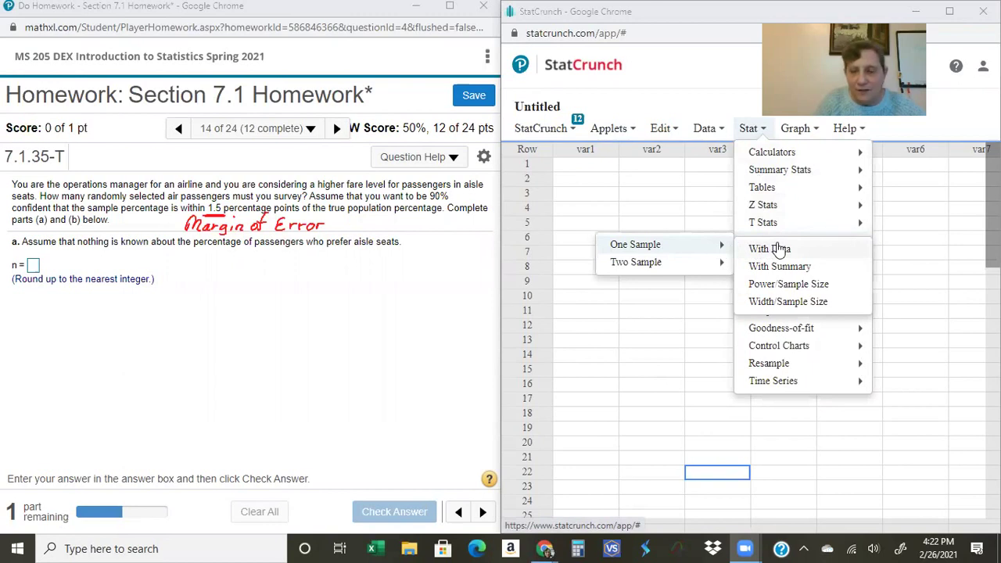
left_click(779, 305)
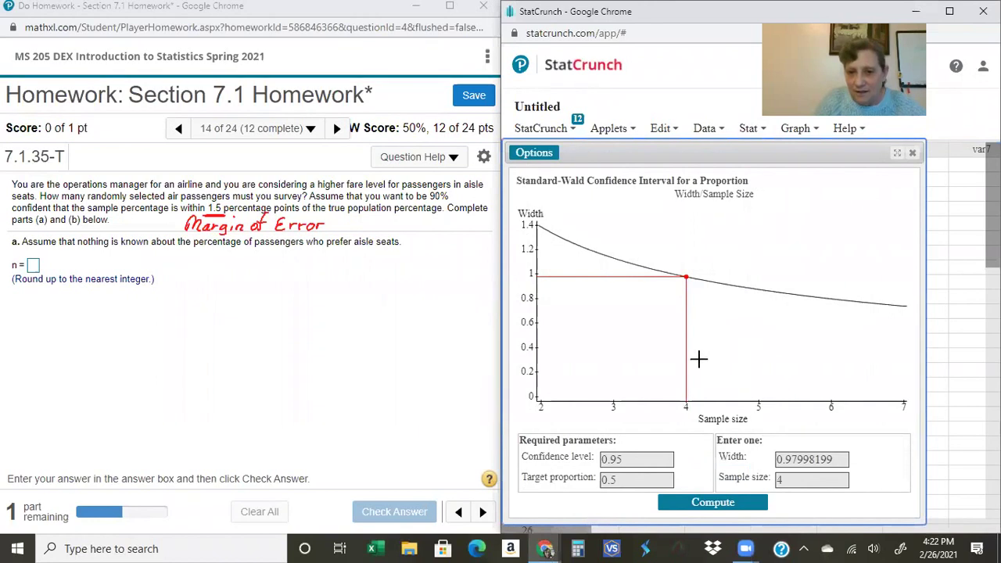
Set the confidence level to 0.9 and clear the width value in the proportion calculator.
left_click(631, 460)
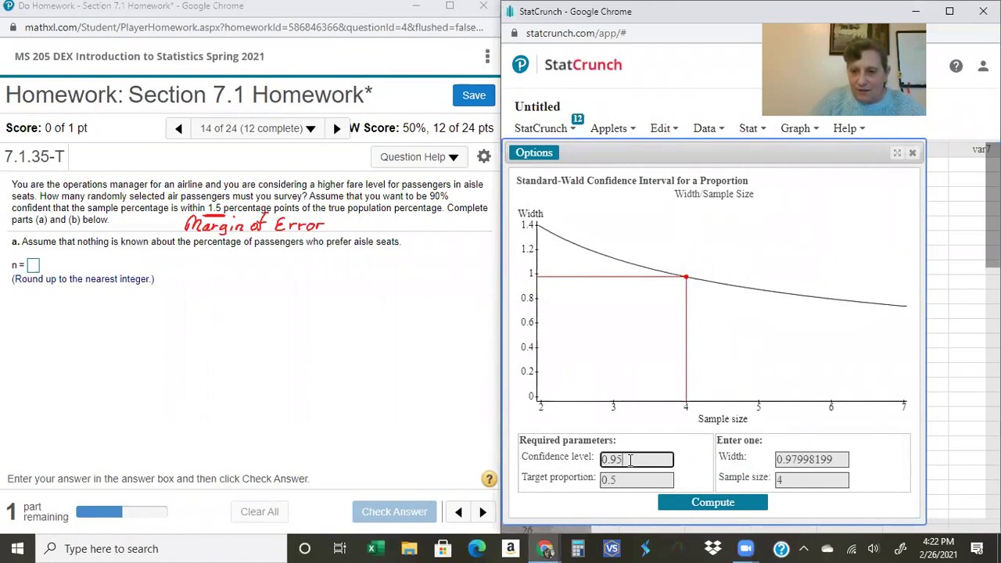
key("BackSpace")
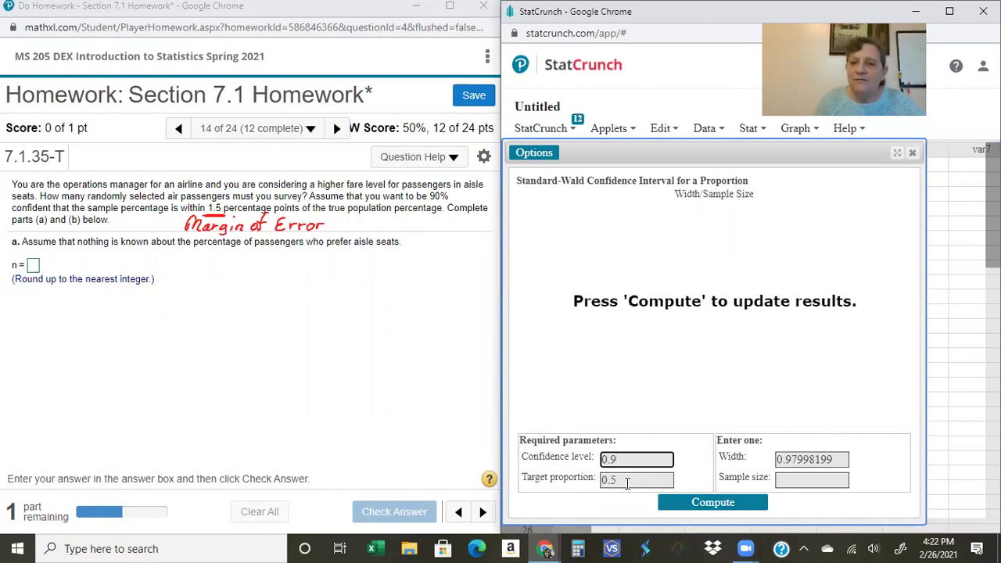
left_click(840, 460)
key("BackSpace")
key("BackSpace")
key("BackSpace")
key("BackSpace")
key("BackSpace")
key("BackSpace")
key("BackSpace")
key("BackSpace")
key("BackSpace")
key("BackSpace")
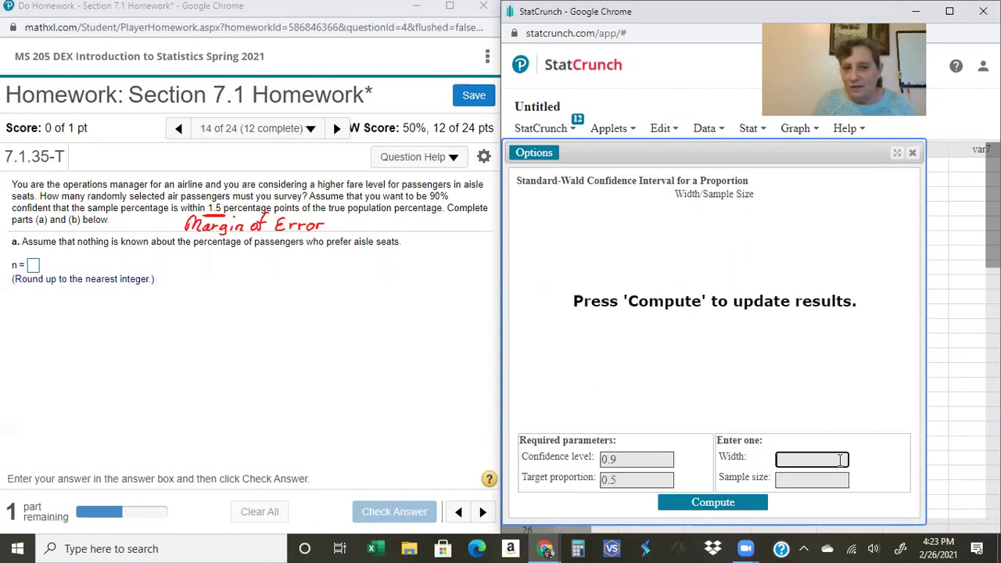
Handwrite the width calculation "1.5% = .015 × 2 = .03" below part a of the problem.
mouse_move(195, 275)
left_mouse_down()
mouse_move(235, 288)
mouse_move(295, 278)
mouse_move(413, 286)
left_mouse_up()
left_click(430, 287)
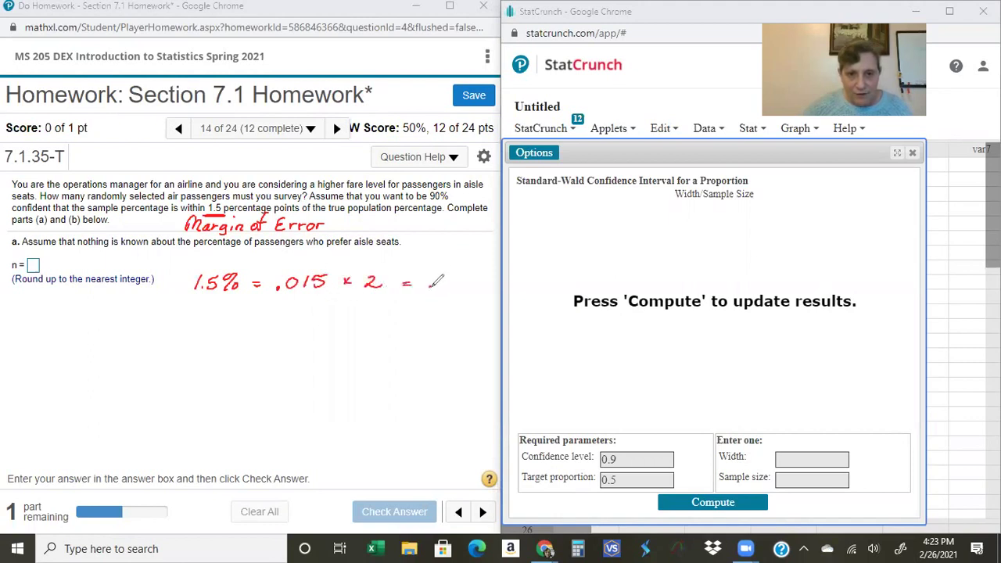
mouse_move(443, 275)
left_mouse_down()
mouse_move(460, 276)
mouse_move(453, 286)
left_mouse_up()
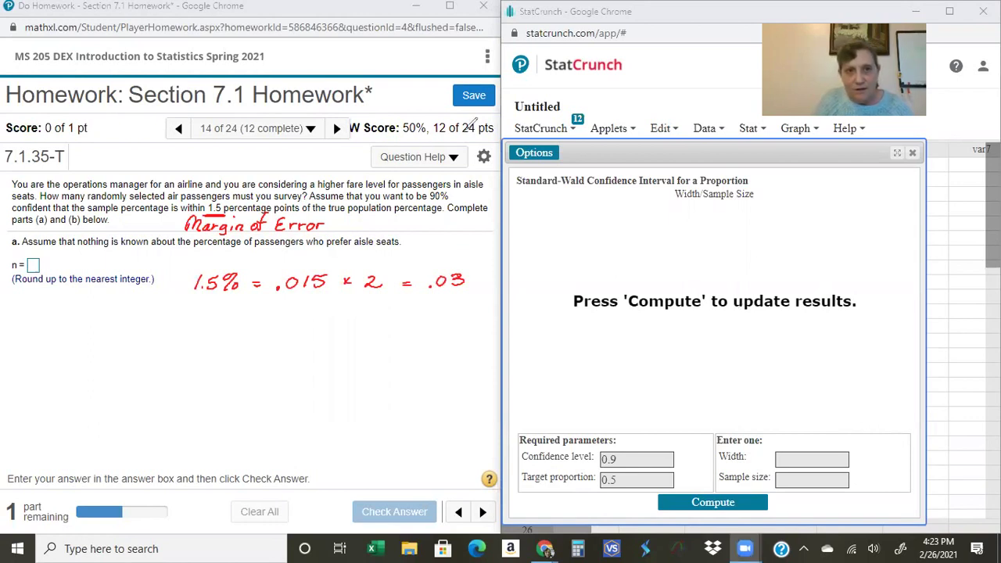
Set the interval width to .03 and compute the required sample size for a 0.5 target proportion.
left_click(811, 459)
type(".03")
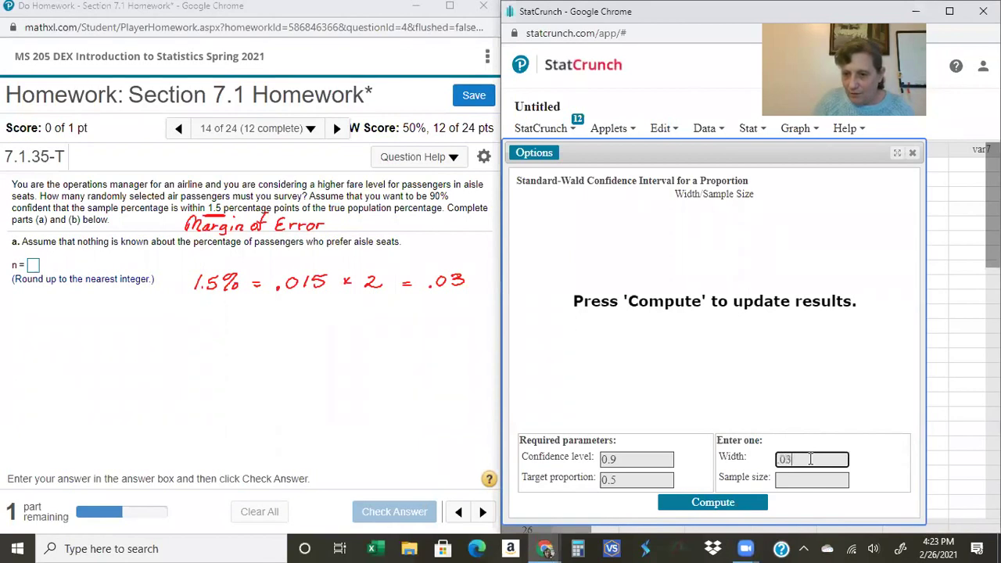
left_click(714, 503)
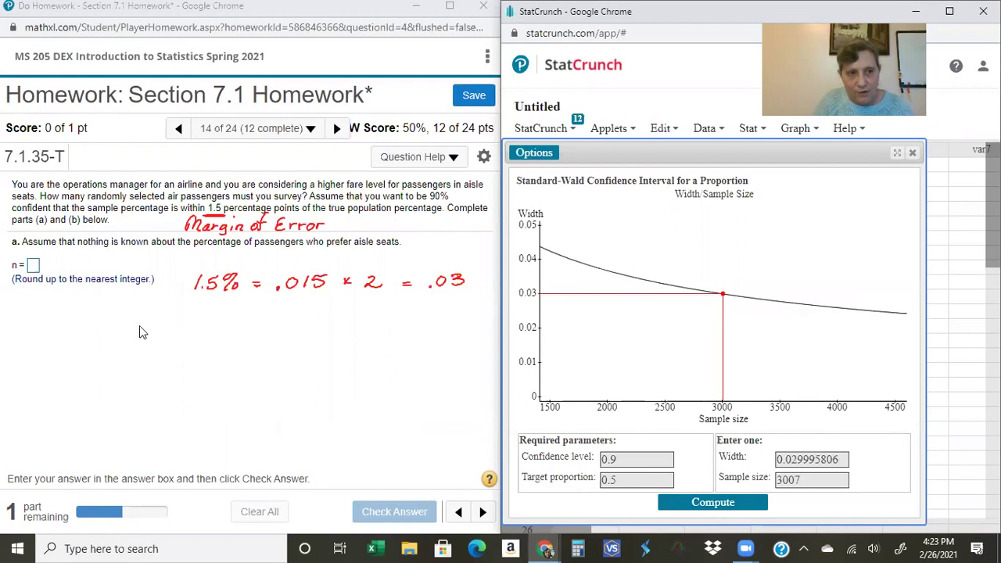
Enter 3007 as the sample size n for part a, check the answer and continue to part b.
left_click(33, 266)
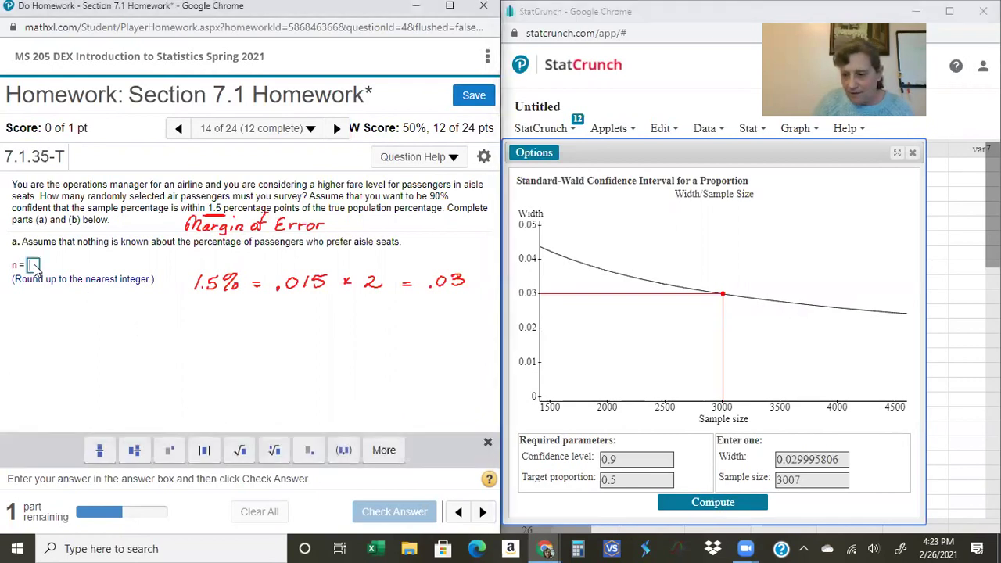
type("3007")
key("Return")
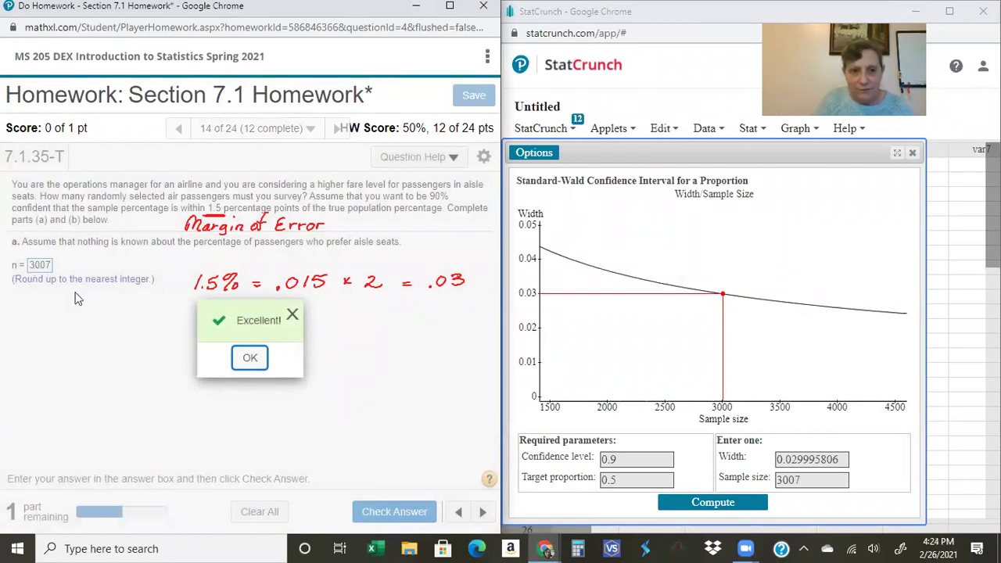
left_click(247, 358)
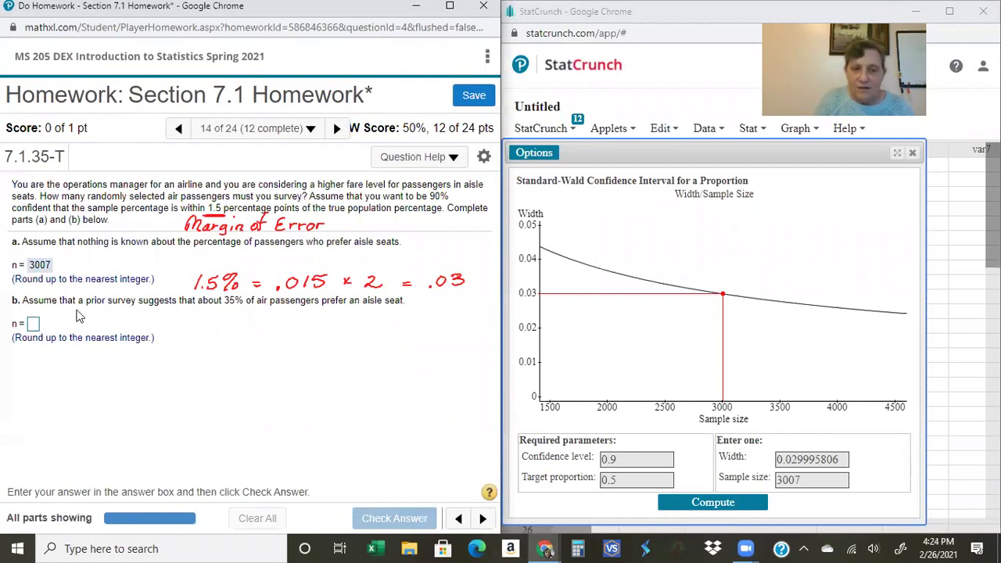
Set the target proportion to 0.35 and the width to 0.03, and recompute the sample size.
left_click(630, 480)
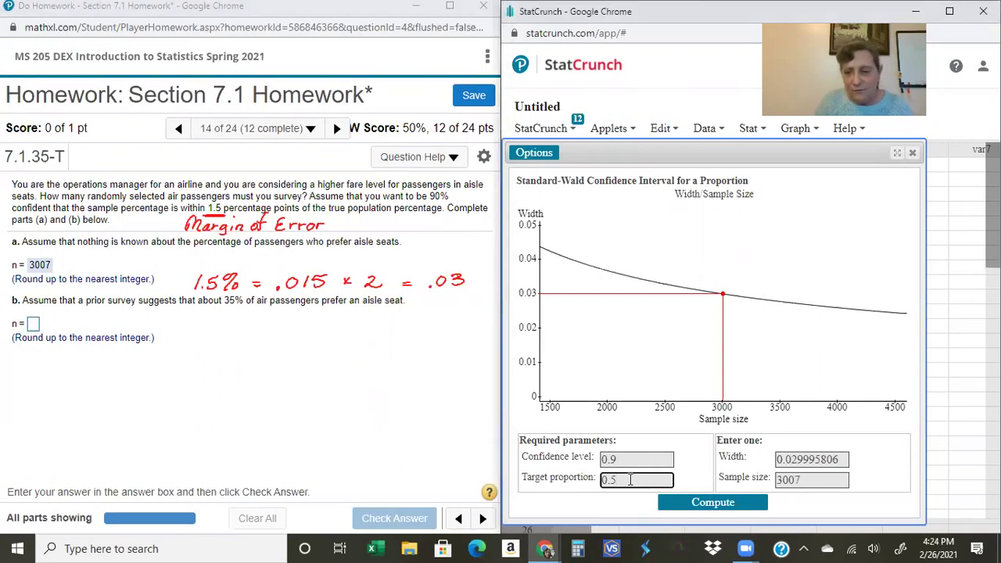
key("BackSpace")
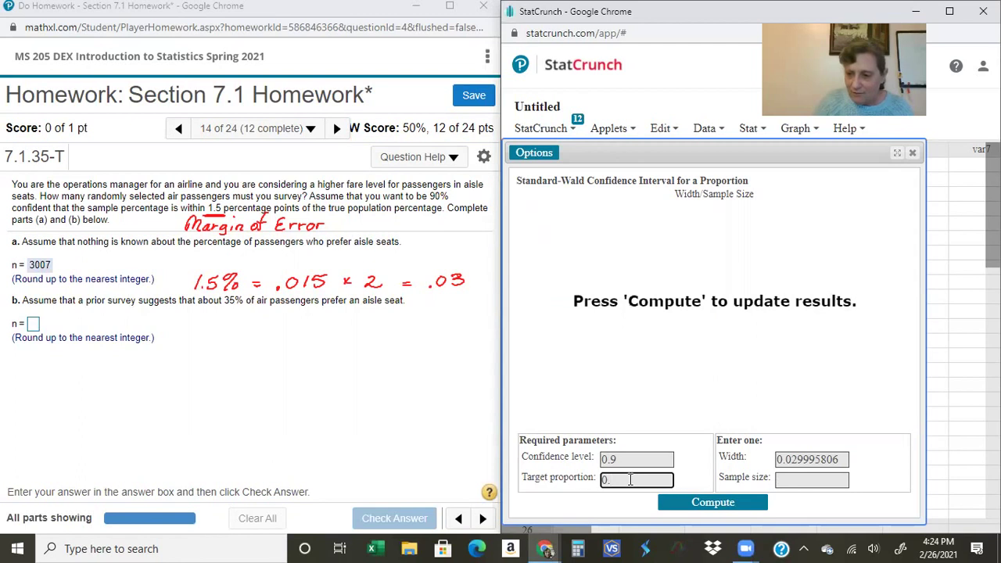
type("35")
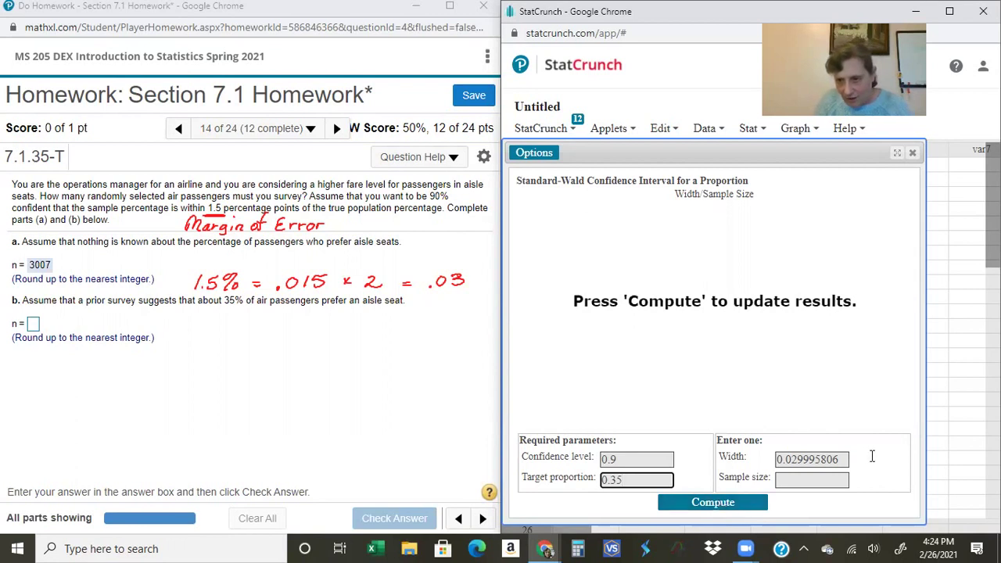
left_click_drag(845, 459, 794, 459)
key("BackSpace")
type("3")
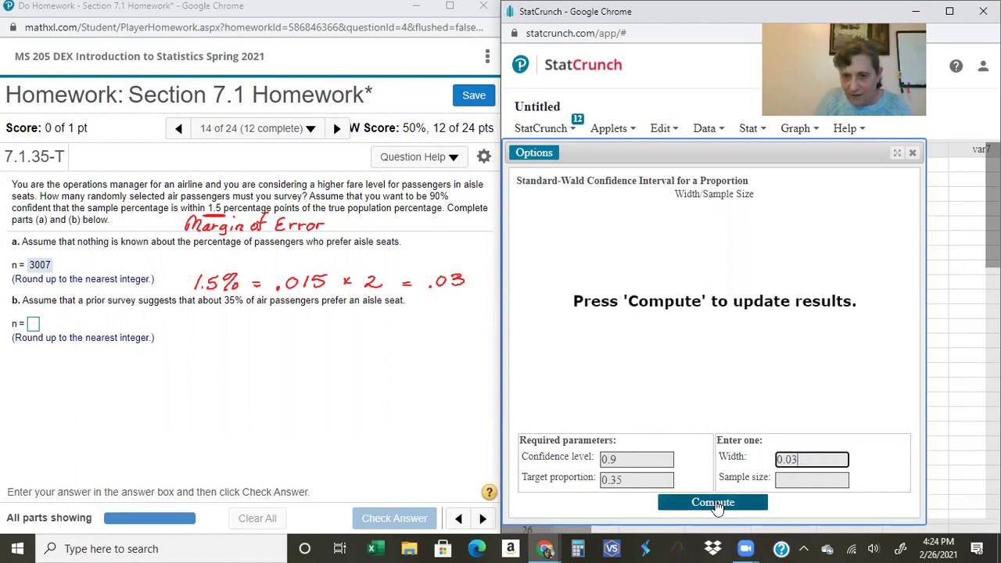
left_click(713, 503)
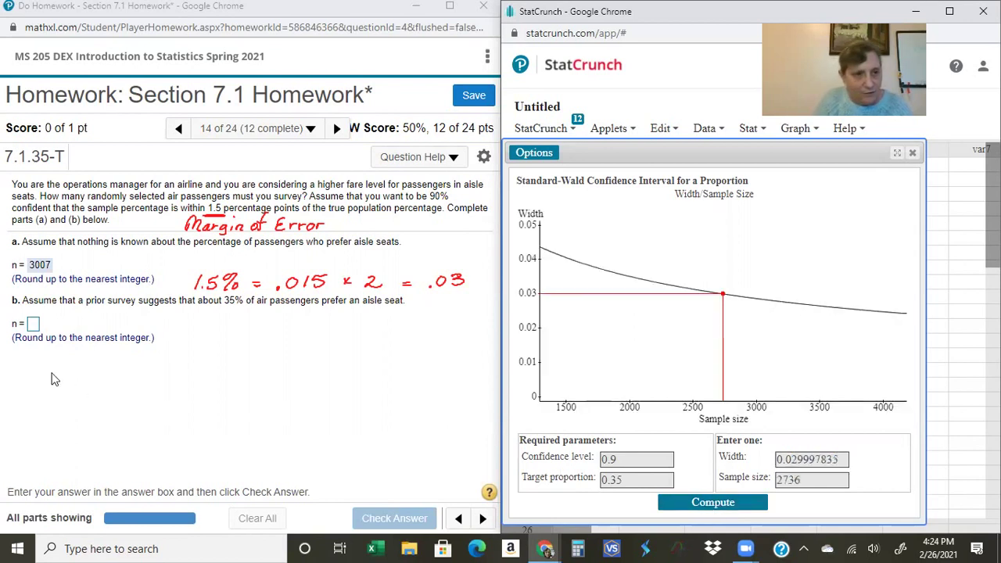
Enter 2736 as the sample size n for part b and check the answer.
left_click(32, 324)
type("2736")
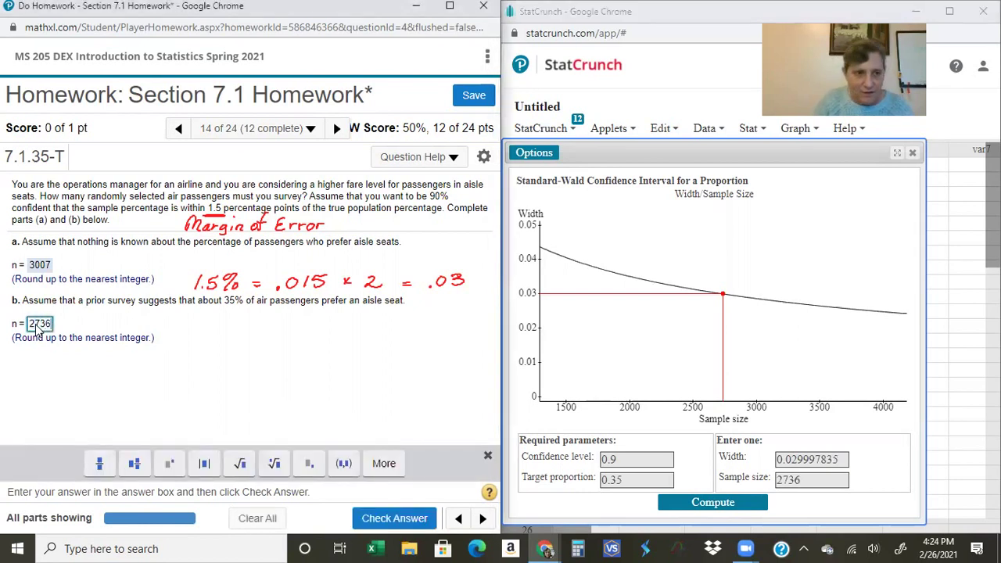
left_click(249, 311)
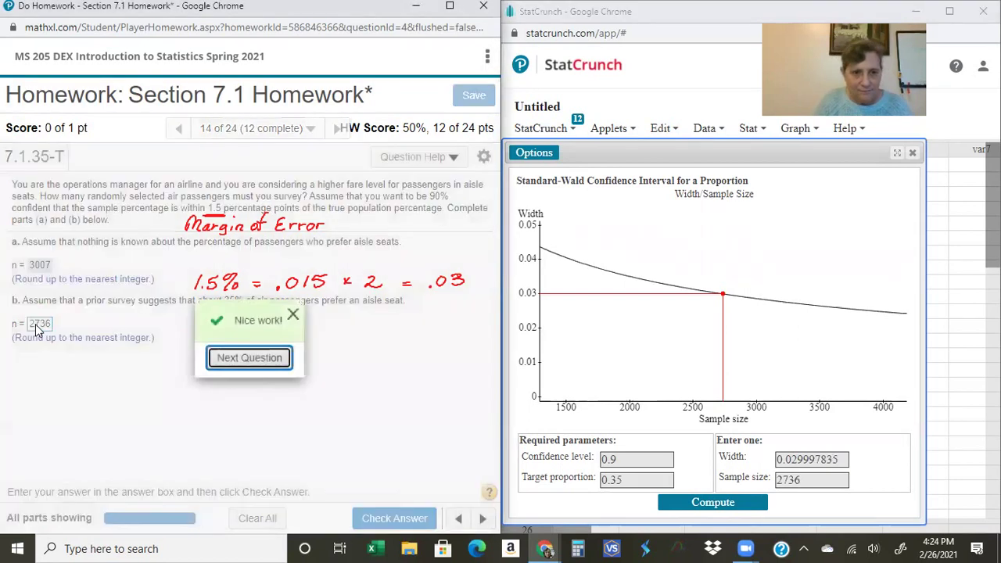